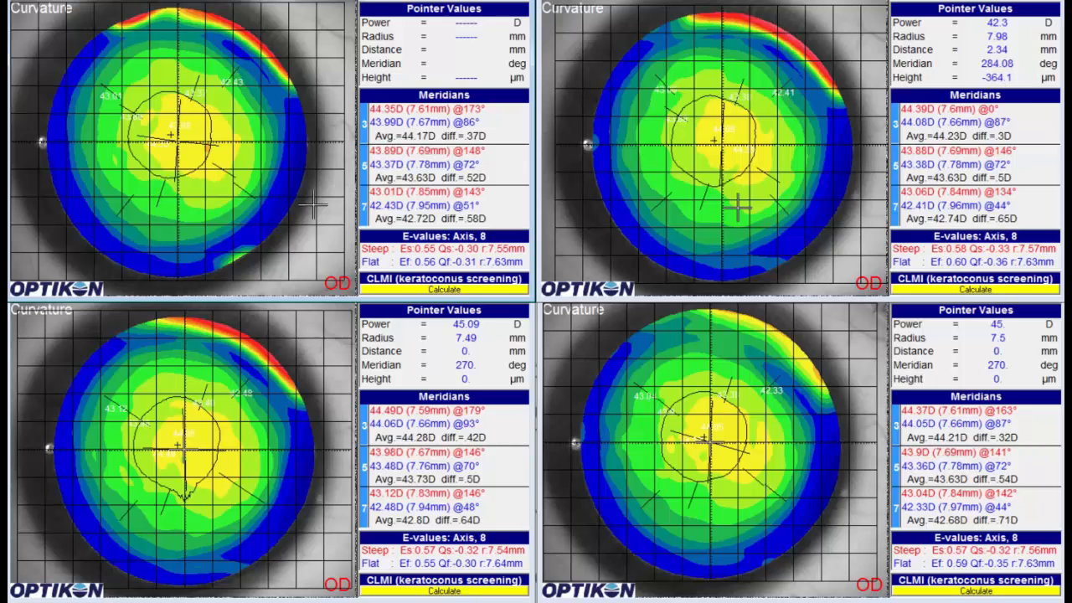
Step: Review the repeatability check report for the four right-eye maps and close it
left_click_drag(51, 0, 208, 23)
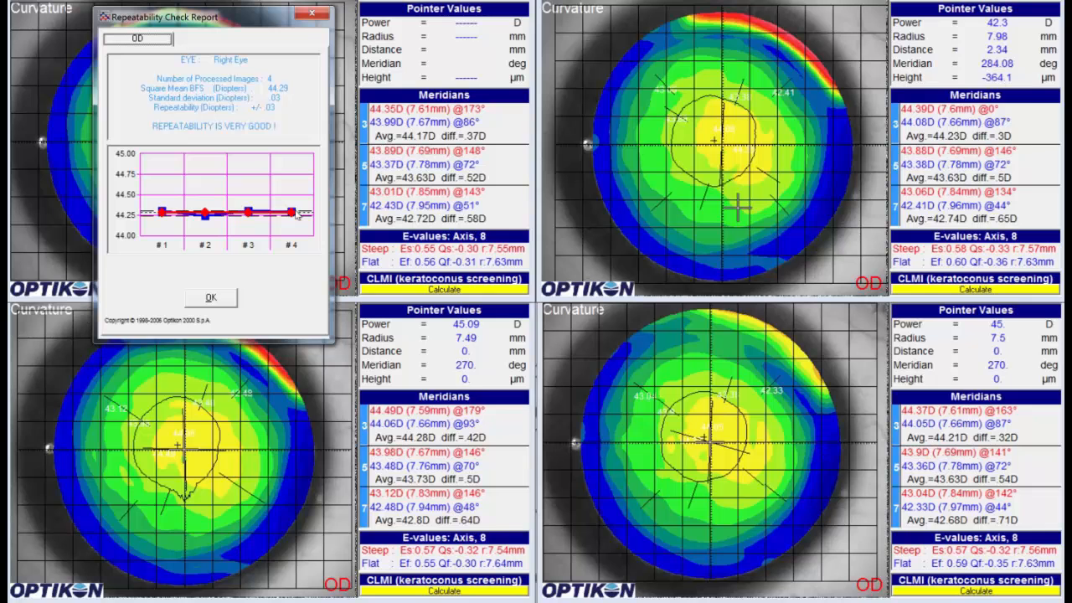
left_click(211, 298)
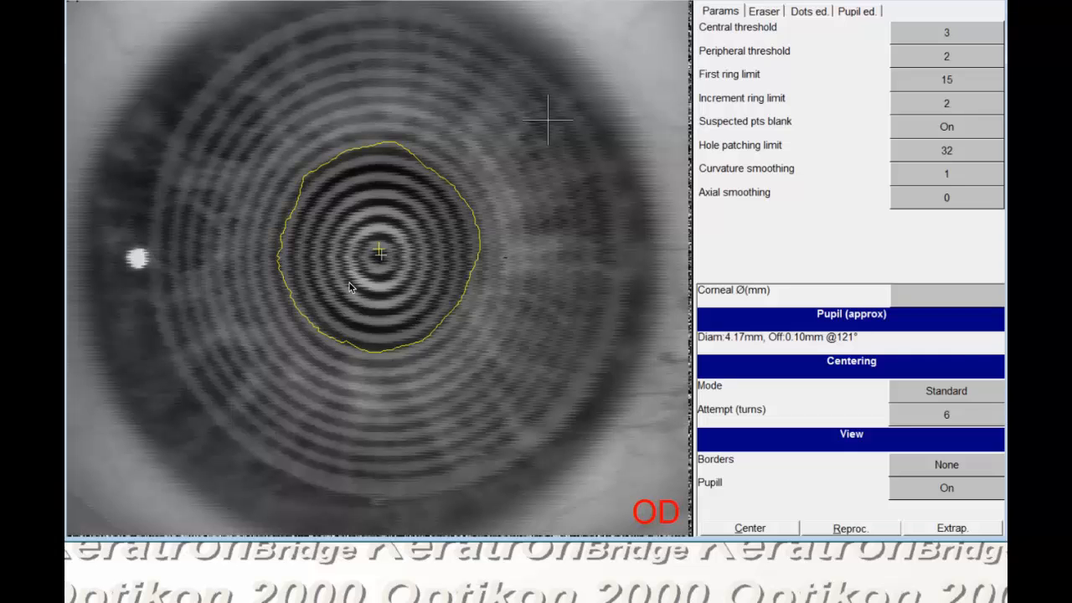
Step: Enter dots editing on the right-eye ring image and step outward through the detected rings from ring 10
left_click(809, 12)
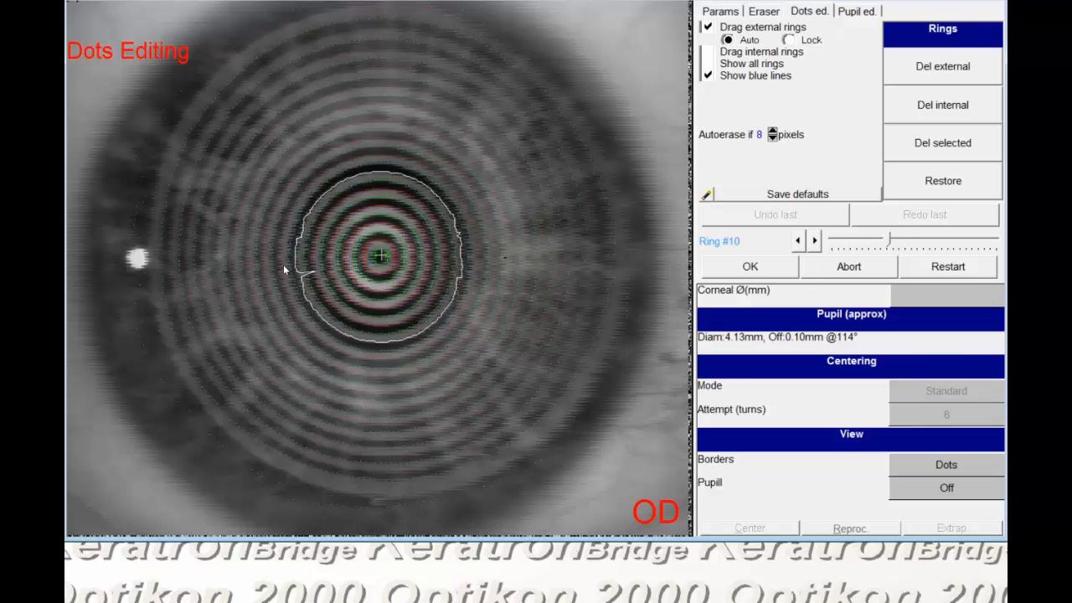
scroll(283, 267, "up", 1)
scroll(283, 264, "up", 1)
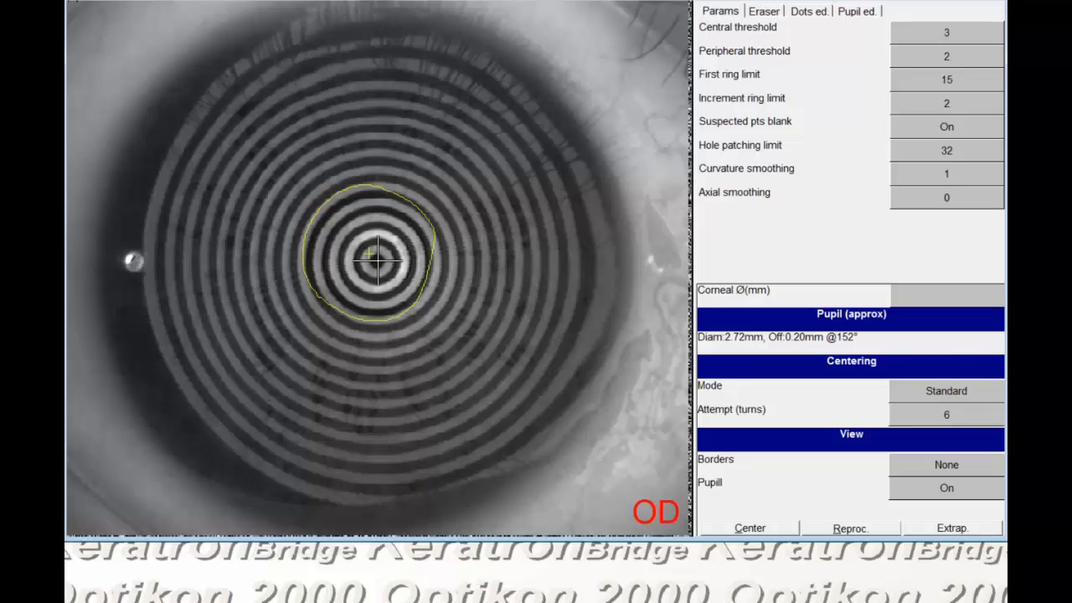
Step: In dots editing, correct the ring 27 trace where it is pulled toward the bright reflection, inspect ring 28 and accept the edits
left_click(818, 13)
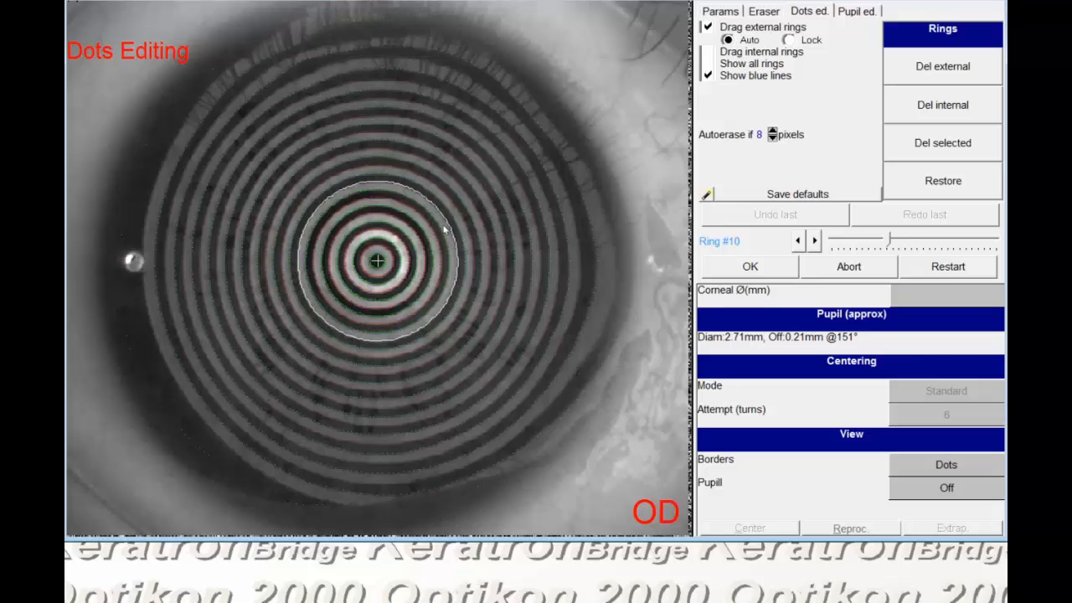
scroll(445, 229, "up", 5)
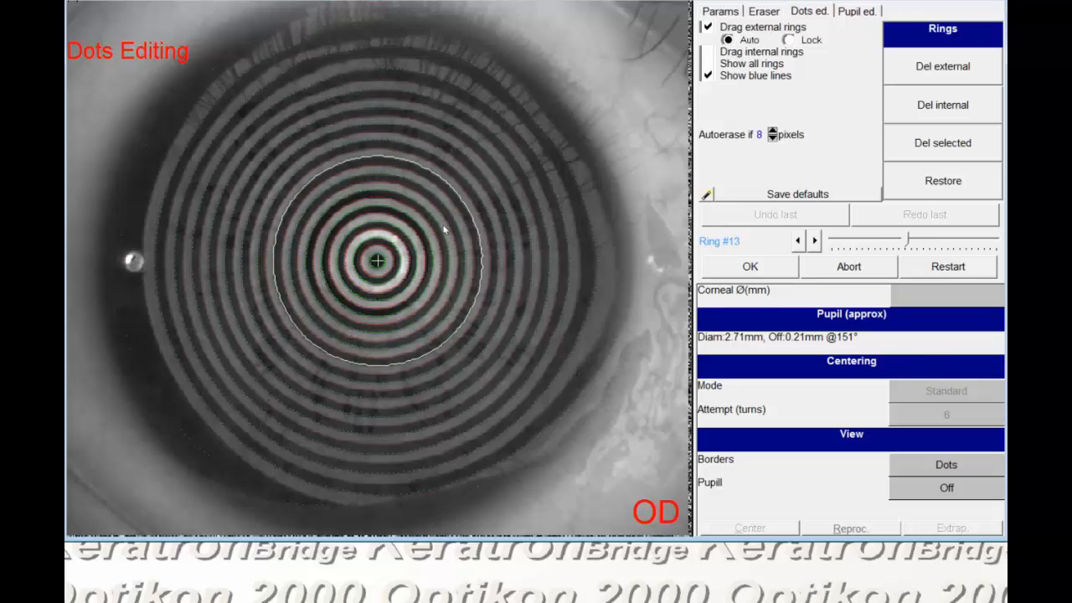
scroll(444, 230, "up", 3)
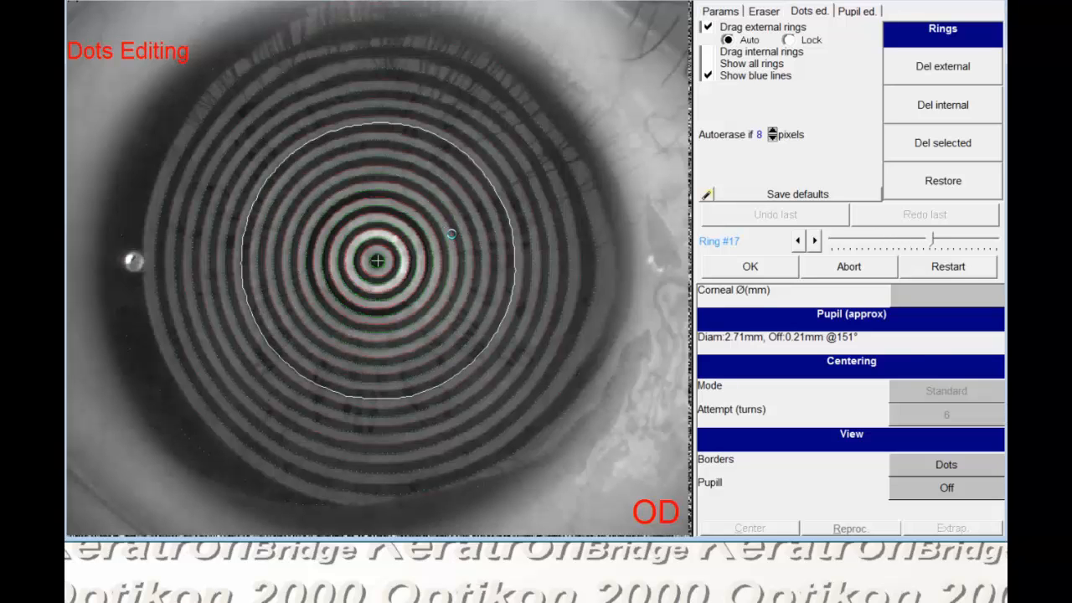
scroll(445, 230, "up", 5)
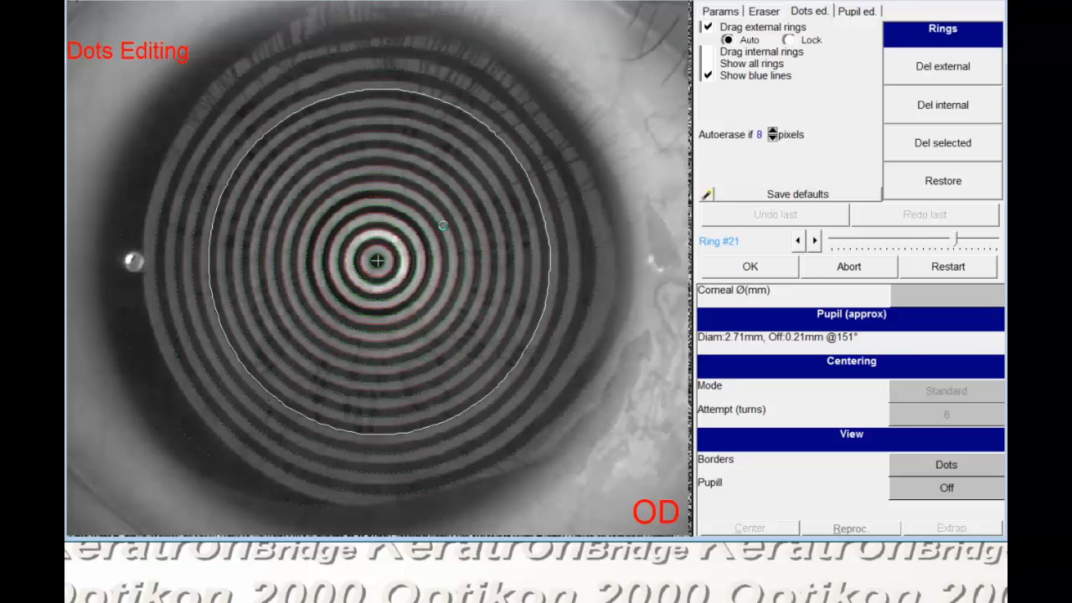
scroll(445, 230, "up", 2)
scroll(445, 229, "up", 2)
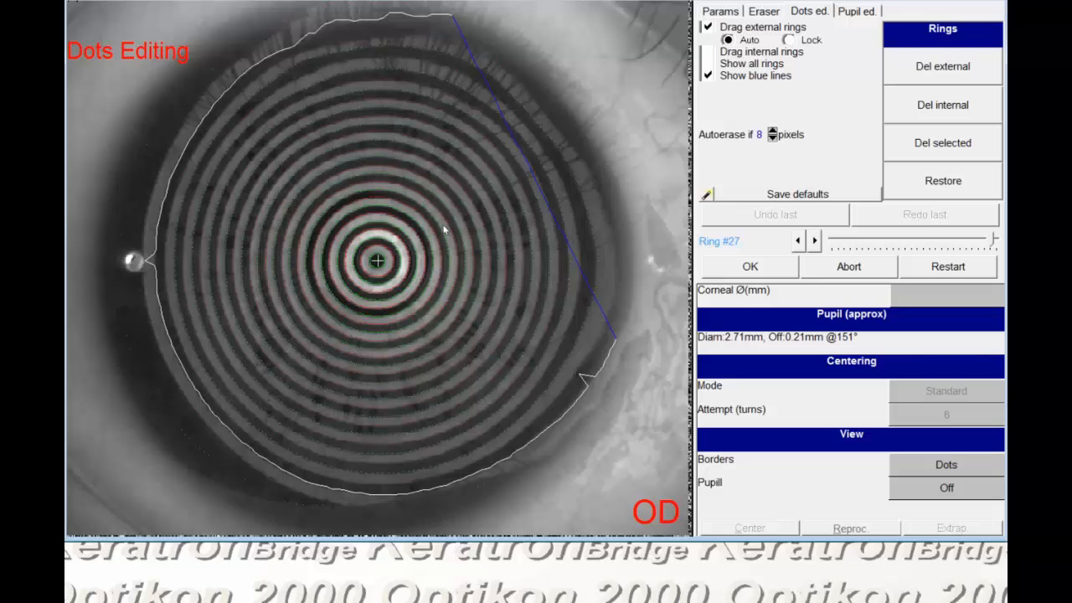
left_click(160, 252)
scroll(529, 383, "up", 1)
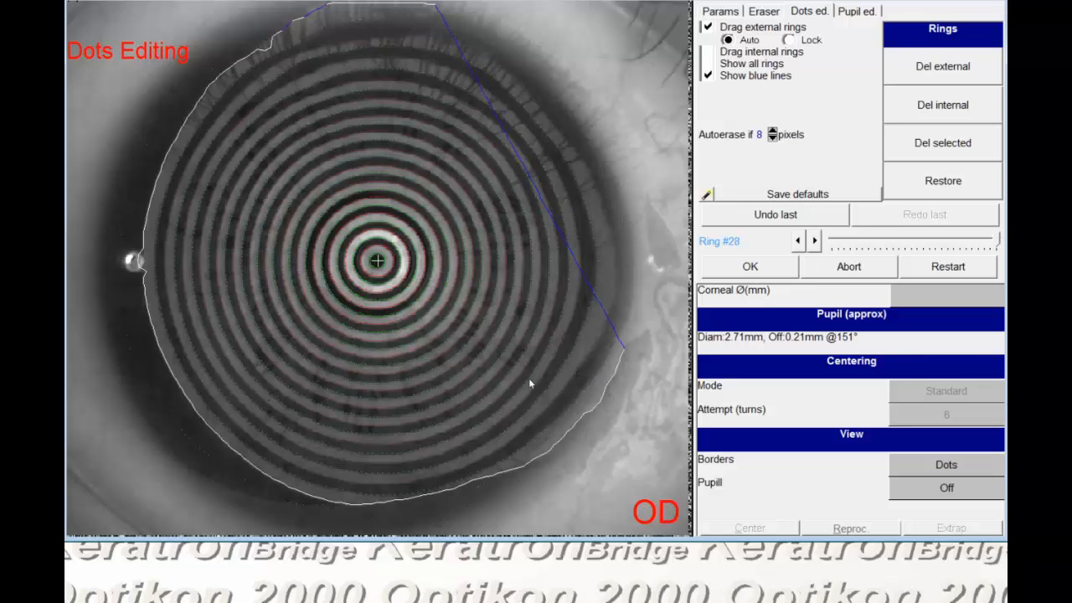
left_click(751, 267)
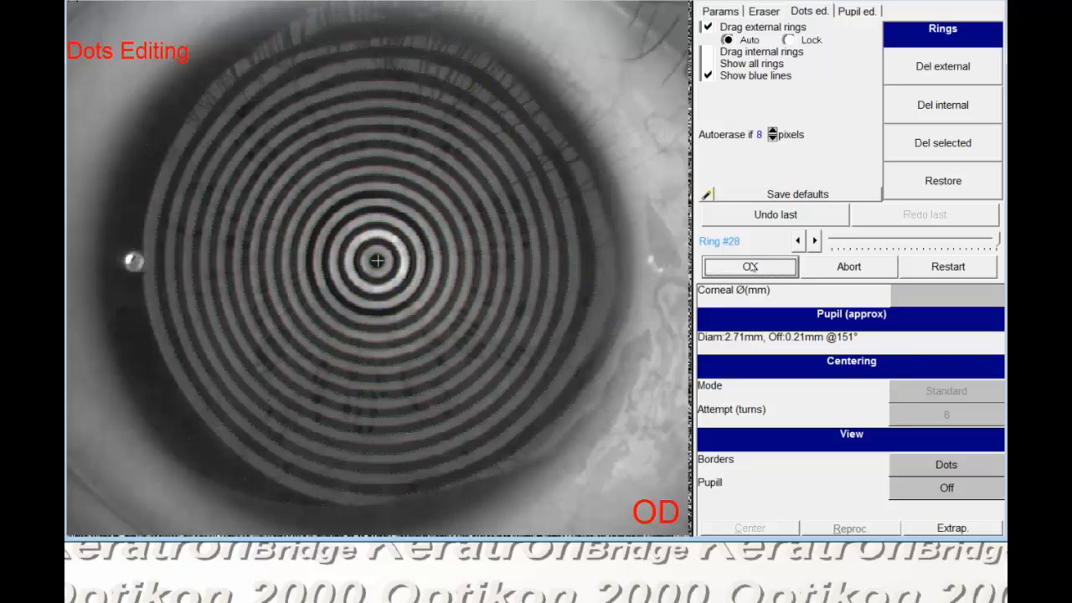
left_click(393, 323)
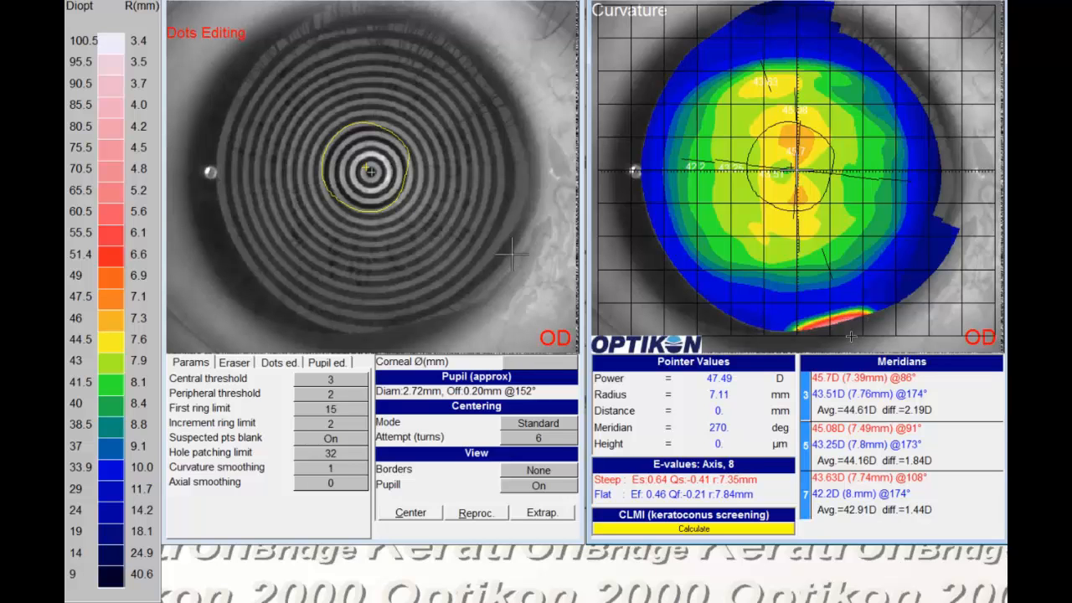
Step: Display the borders as Rings and erase the stray outermost ring segments along the upper and lower-right edges of the cornea
left_click(539, 474)
left_click(547, 507)
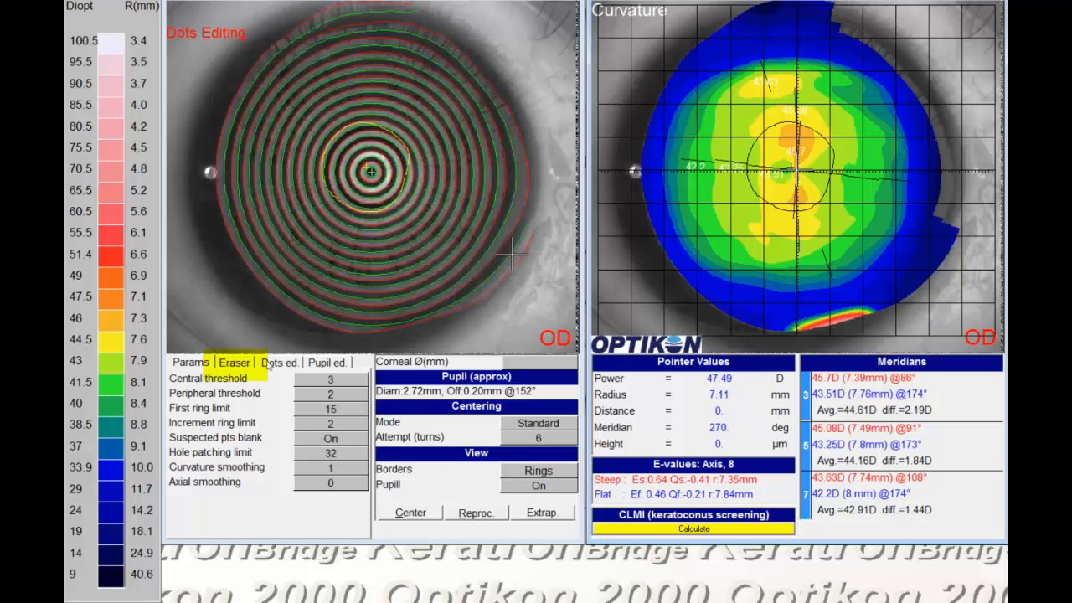
left_click(235, 362)
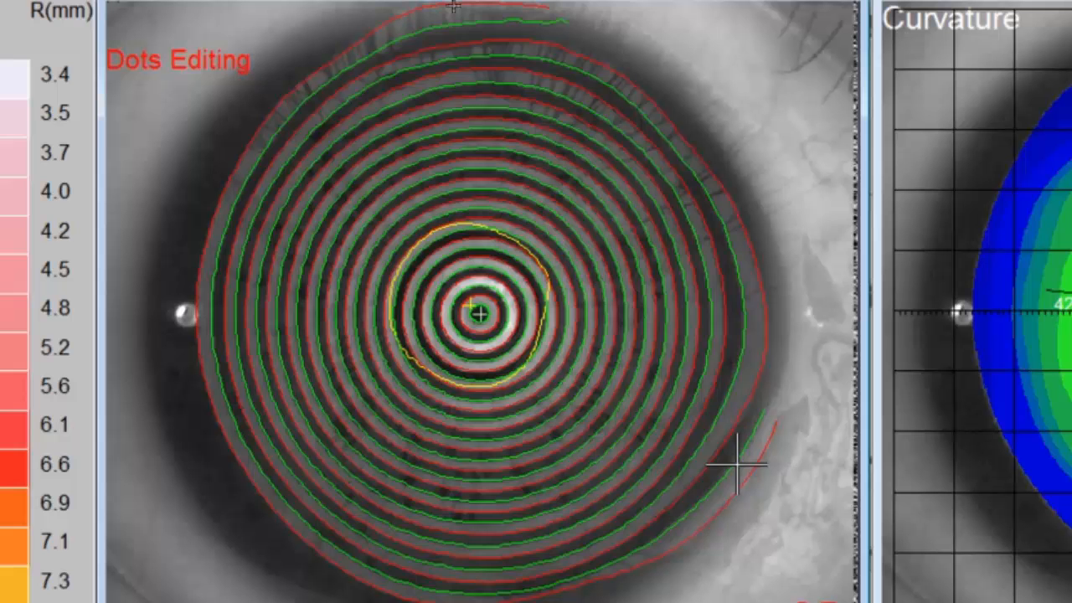
mouse_move(453, 6)
left_mouse_down()
mouse_move(536, 17)
mouse_move(377, 48)
left_mouse_up()
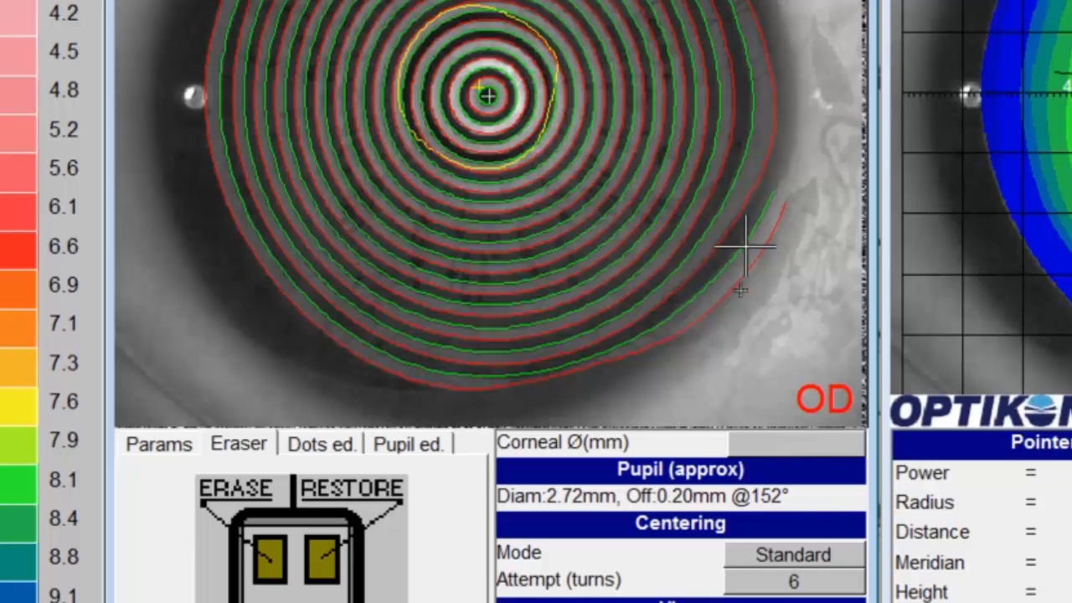
mouse_move(740, 290)
left_mouse_down()
mouse_move(661, 352)
mouse_move(773, 204)
left_mouse_up()
left_click_drag(686, 298, 663, 330)
left_click(627, 356)
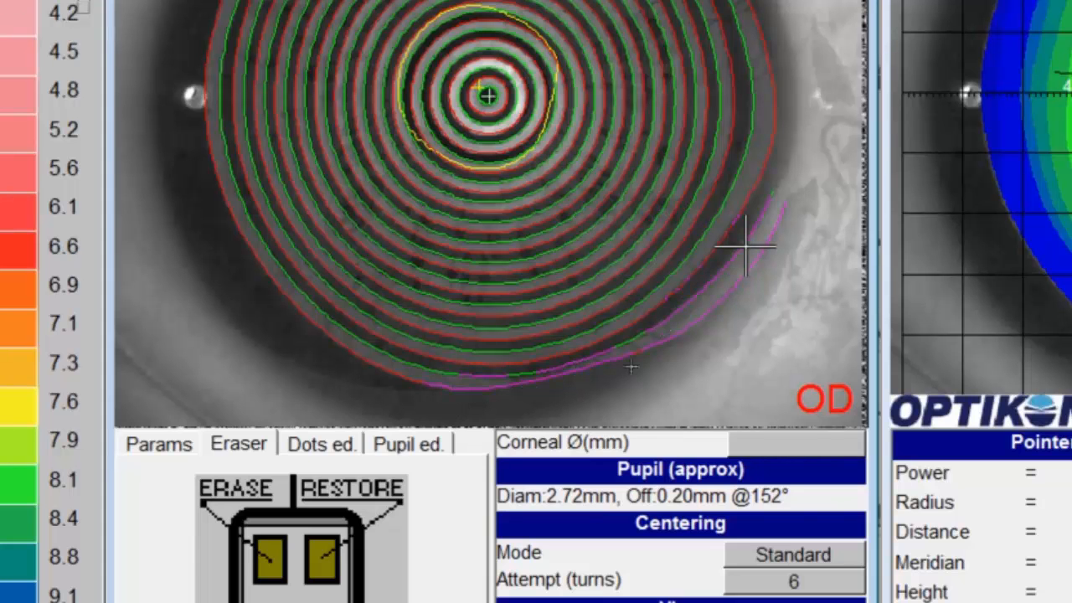
Step: Extrapolate the rings to the scleral border by marking three points that match the dotted circle to it
left_click(77, 9)
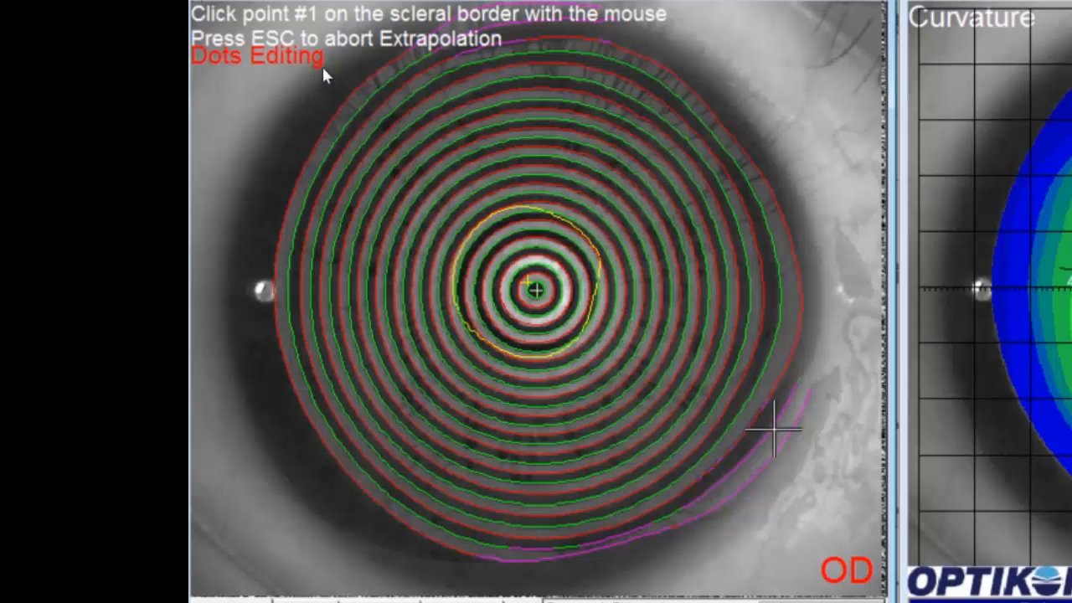
left_click(322, 53)
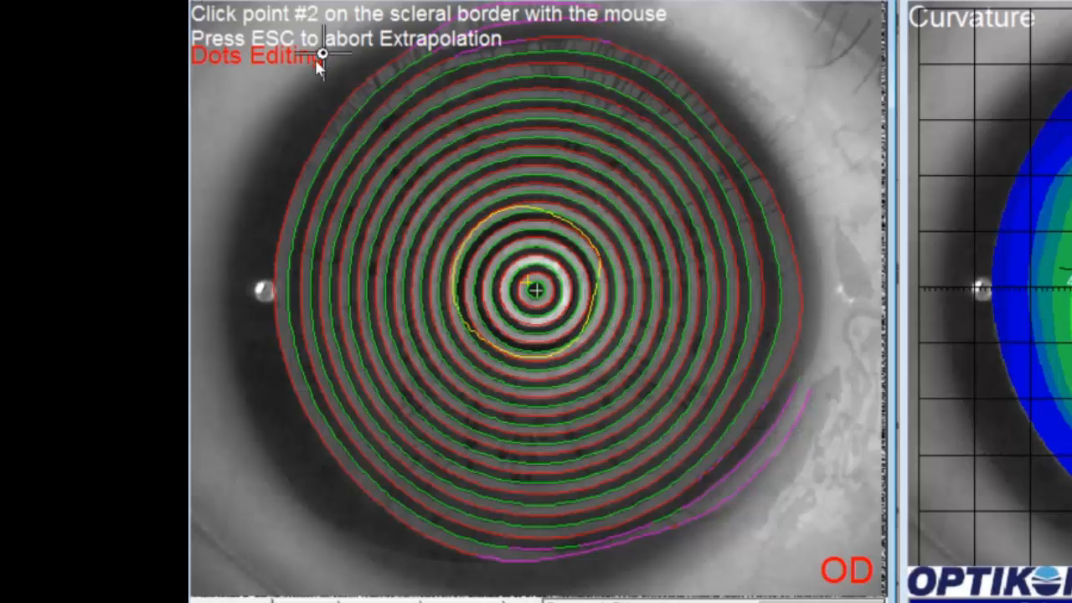
left_click(280, 500)
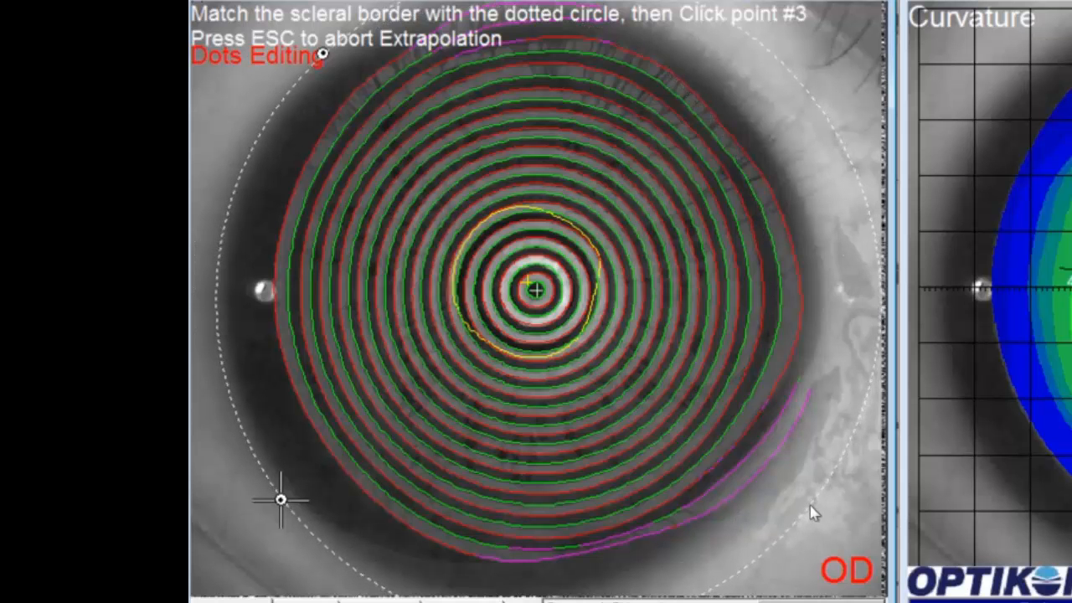
left_click(808, 505)
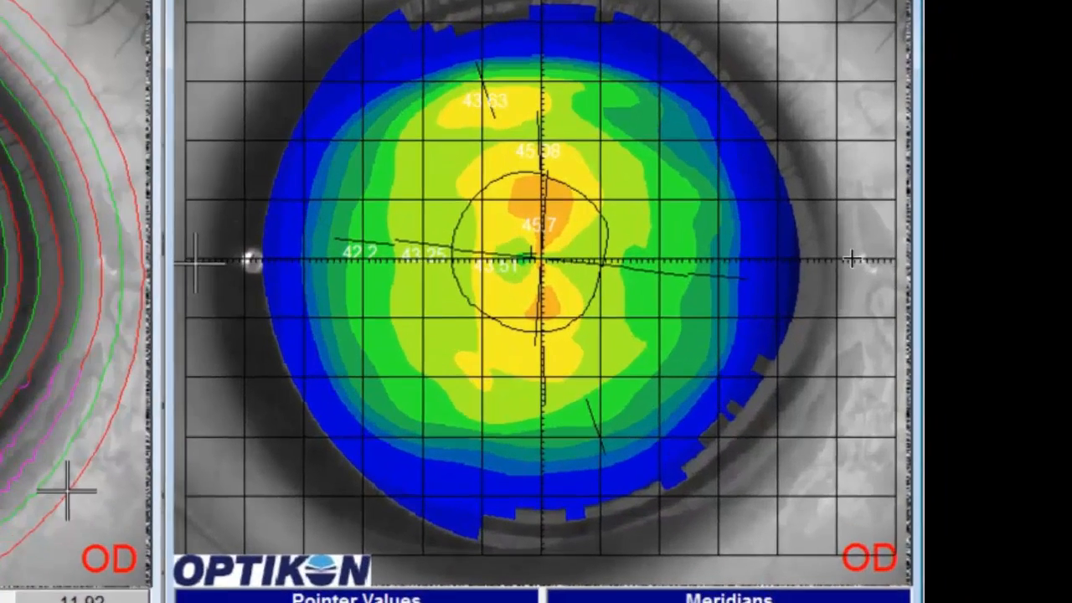
right_click(687, 255)
left_click(853, 485)
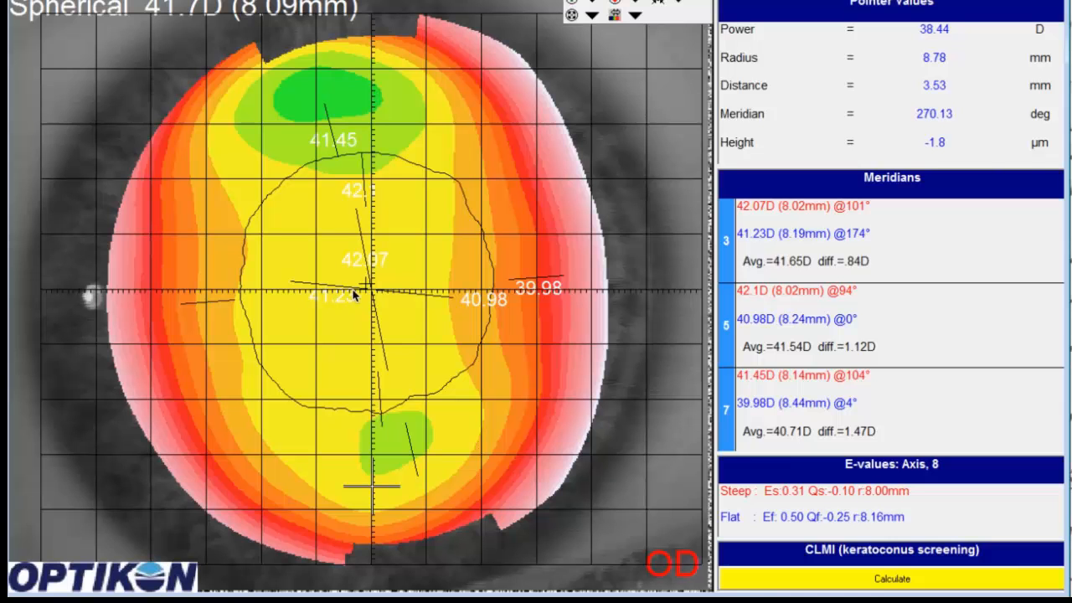
Step: Read the elevation height on the horizontal meridian about 3.5 mm from the centre on both sides of the spherical map
left_click(181, 288)
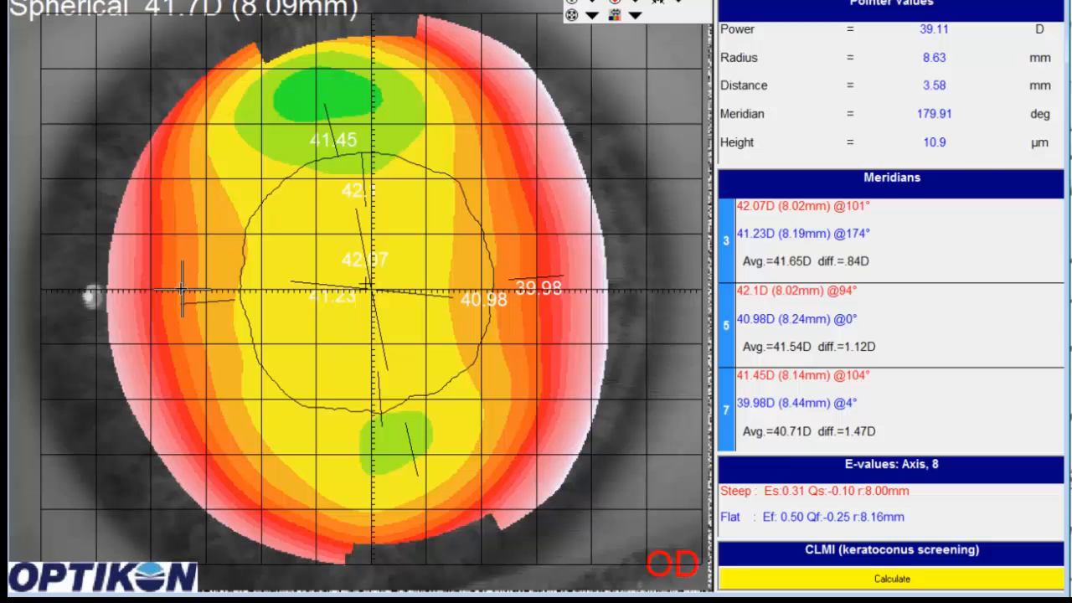
left_click(185, 288)
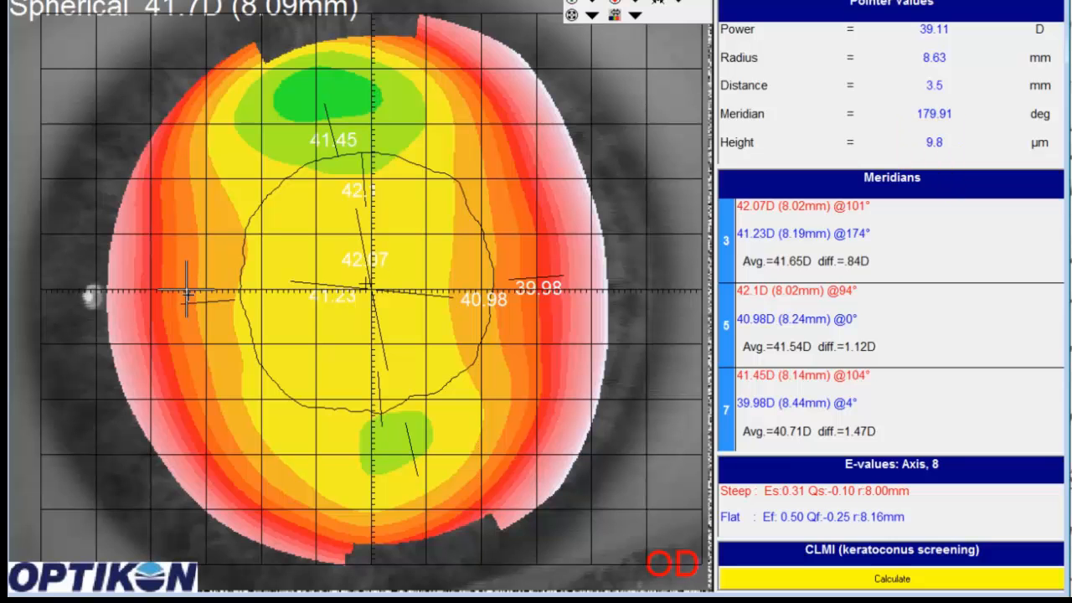
left_click(572, 290)
left_click(566, 290)
left_click(563, 289)
left_click_drag(563, 289, 559, 290)
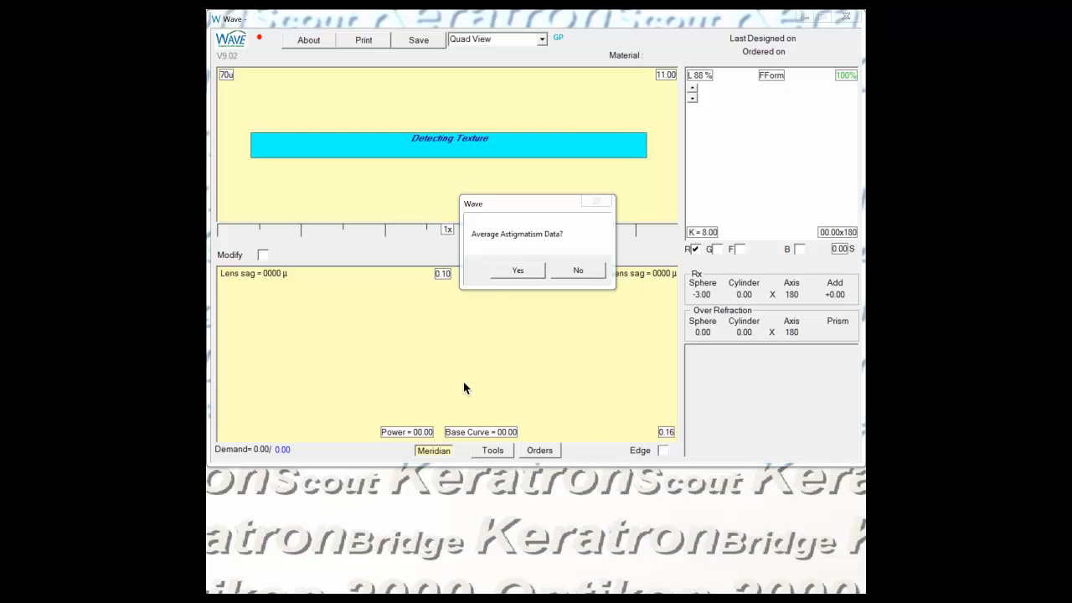
Step: In Wave, decline averaging the astigmatism data and accept the spectacle refraction with sphere -3.00, cylinder 0.00 and axis 180
left_click(578, 269)
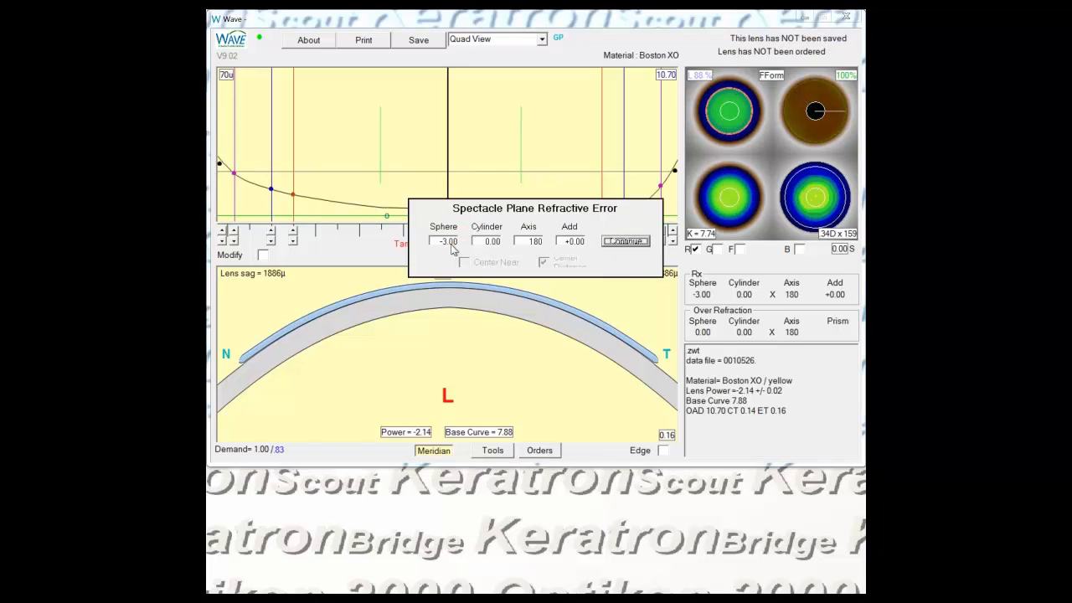
left_click(451, 246)
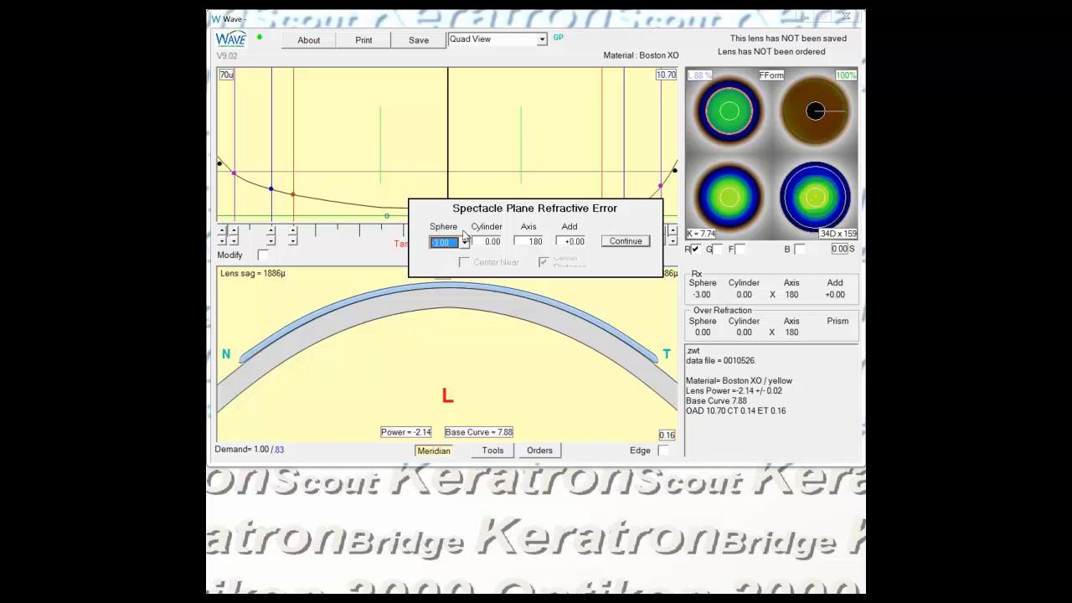
left_click(463, 231)
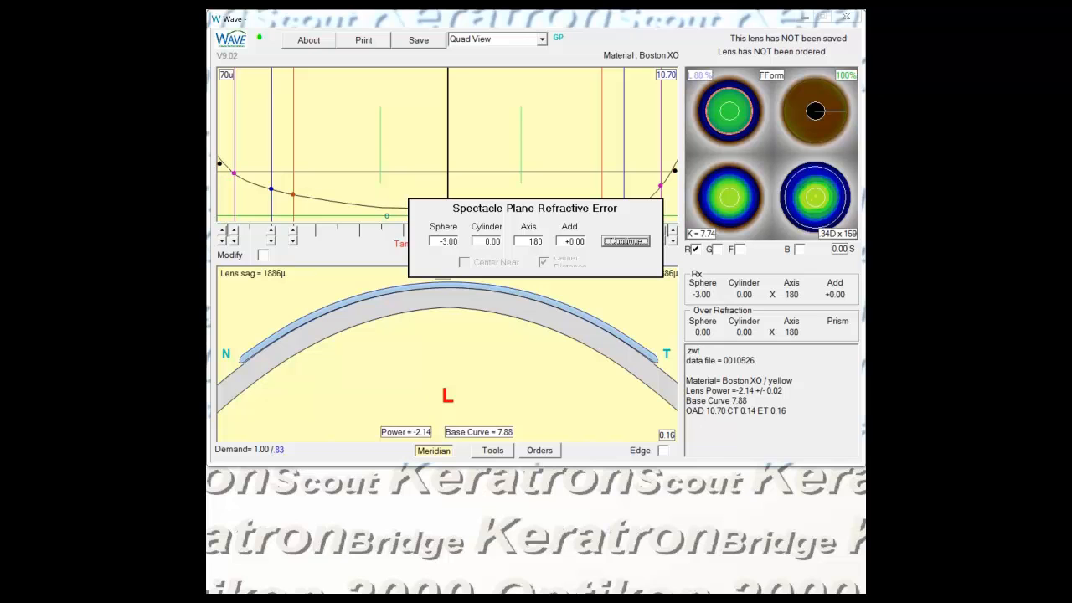
left_click(612, 245)
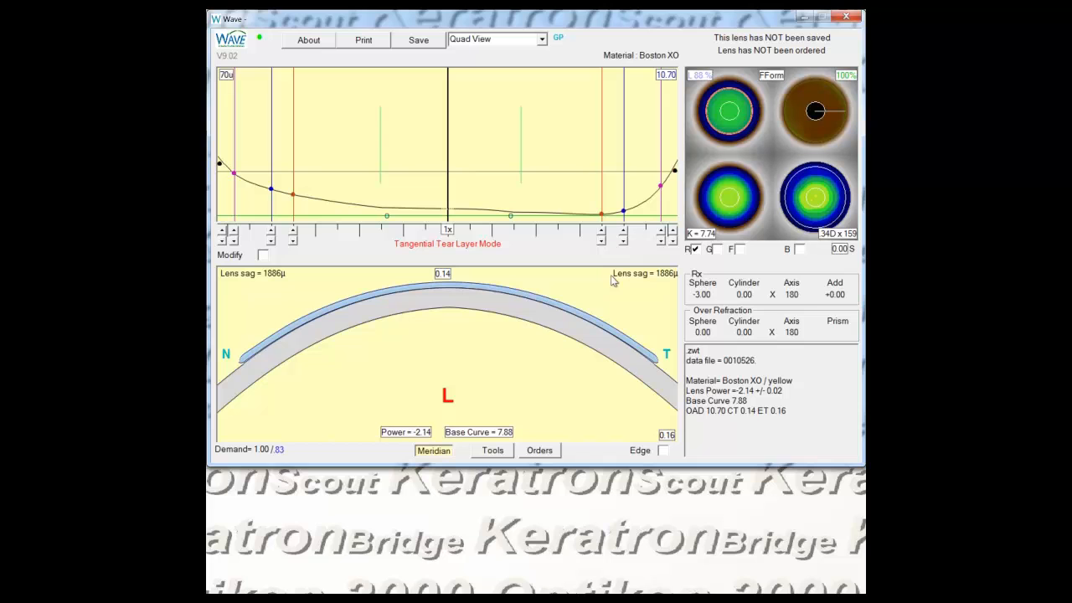
Step: Open the lens configuration settings and set the optic zone of the VST OrthoK definition to 5.60
left_click(493, 455)
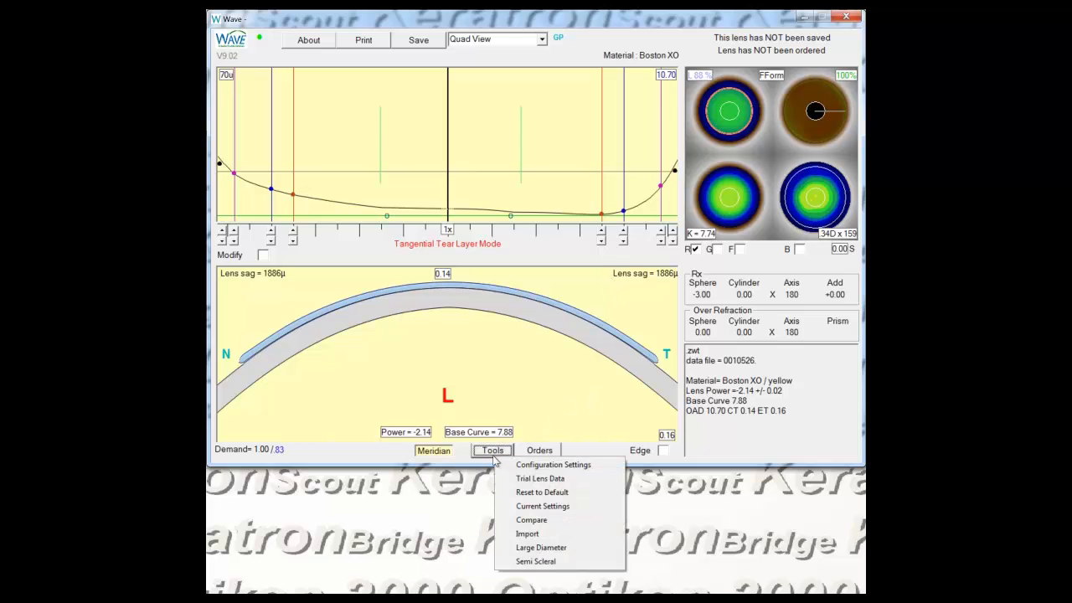
left_click(546, 465)
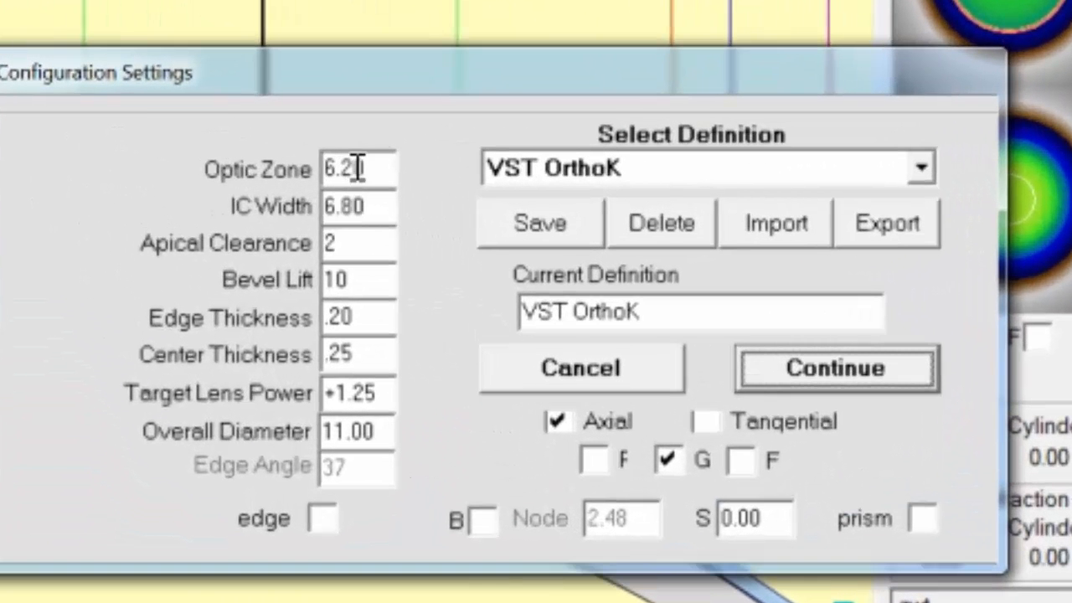
left_click(485, 186)
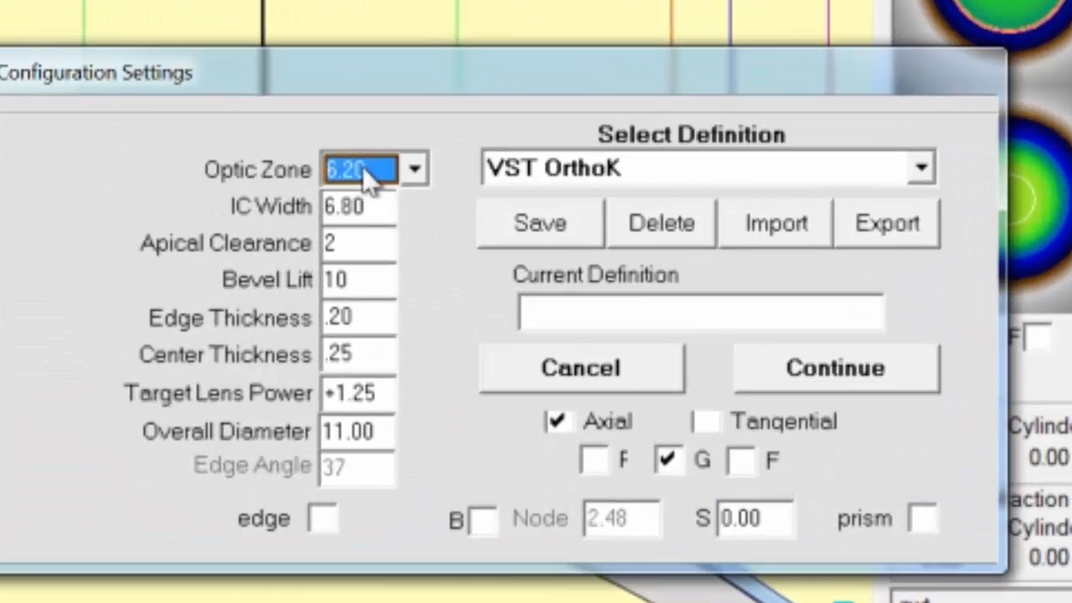
left_click(419, 172)
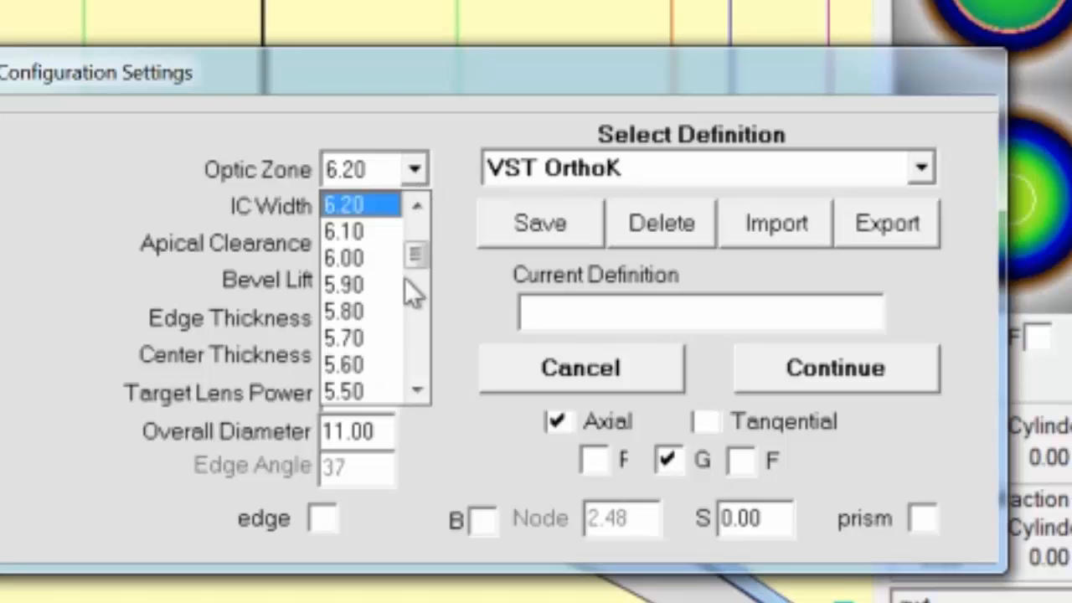
left_click(385, 358)
Step: Set the IC width of the lens definition to 6.20
left_click(383, 209)
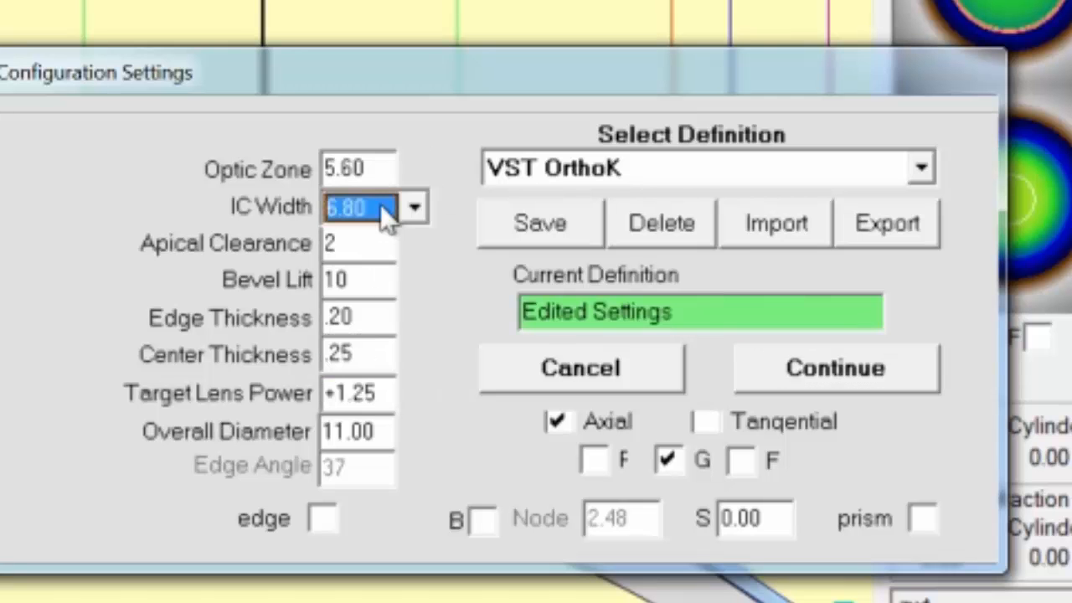
left_click(414, 209)
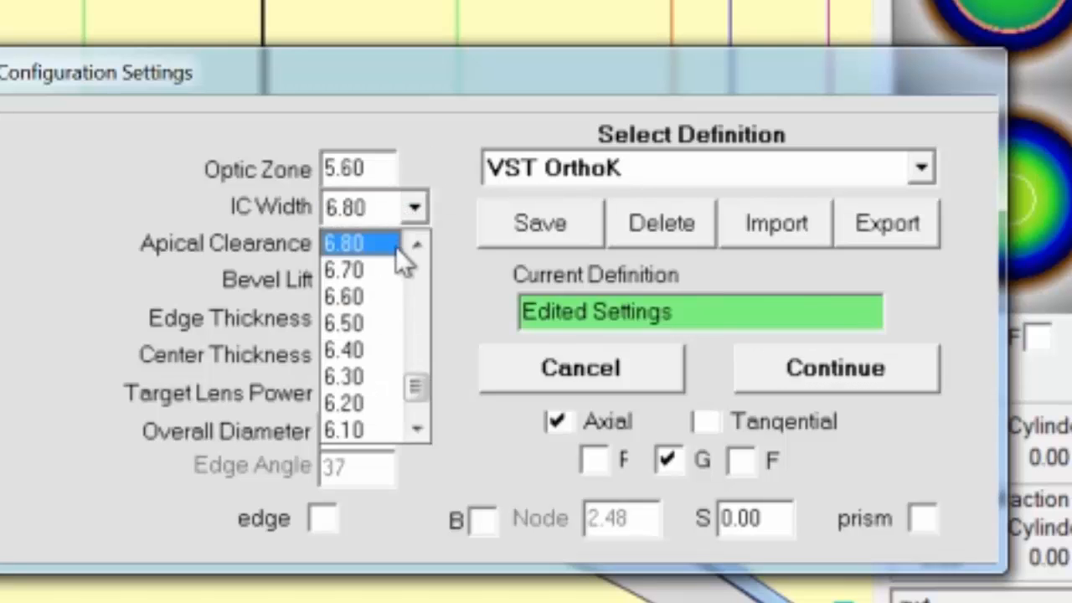
left_click(346, 412)
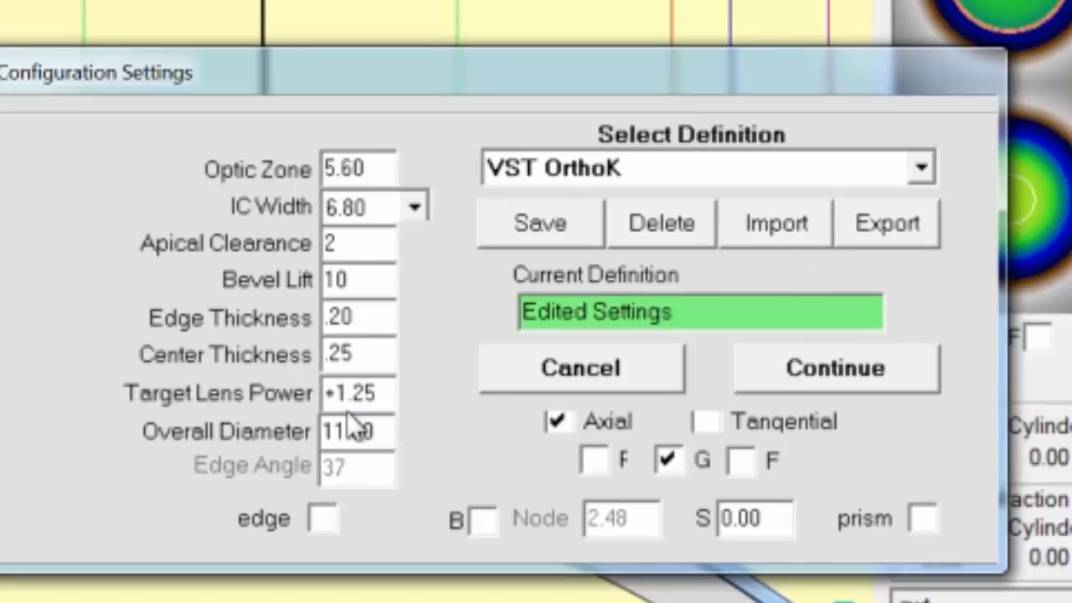
Step: Set both the edge thickness and the center thickness of the lens definition to .22
left_click(376, 328)
left_click(409, 319)
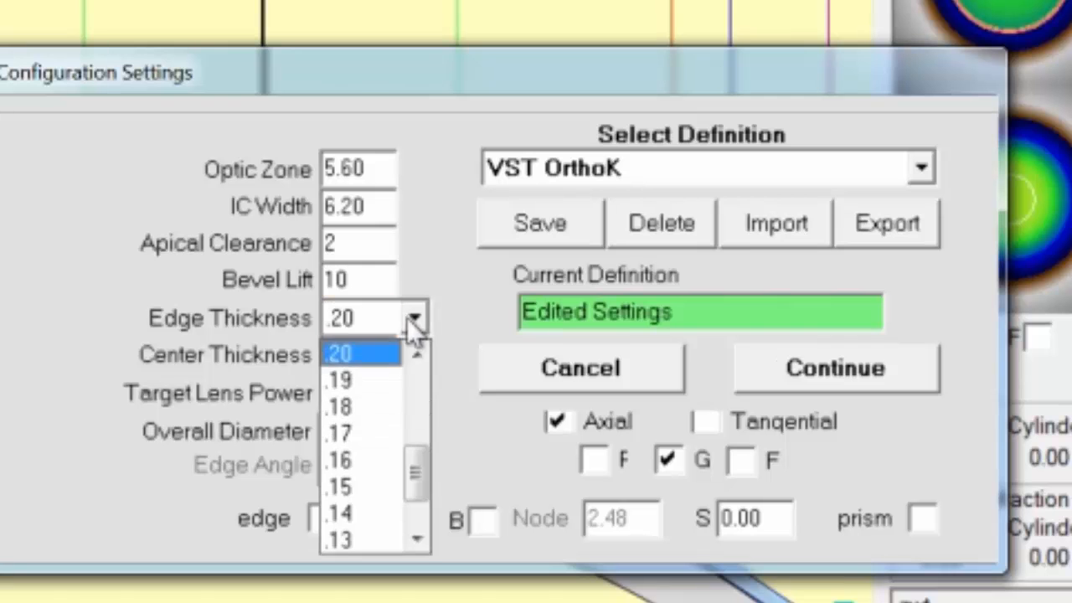
left_click(414, 352)
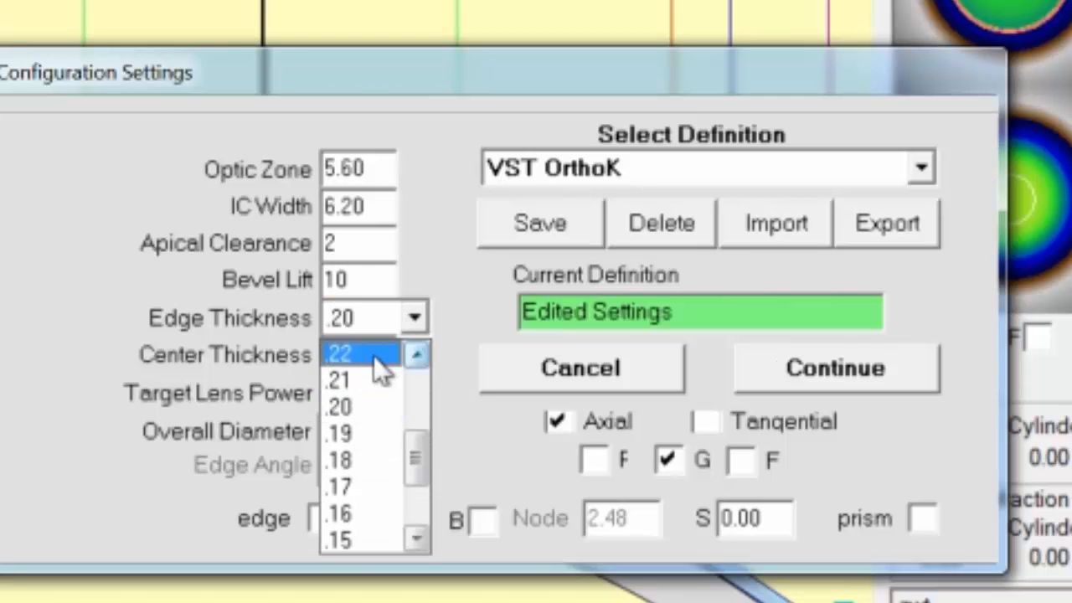
left_click(375, 351)
left_click(376, 354)
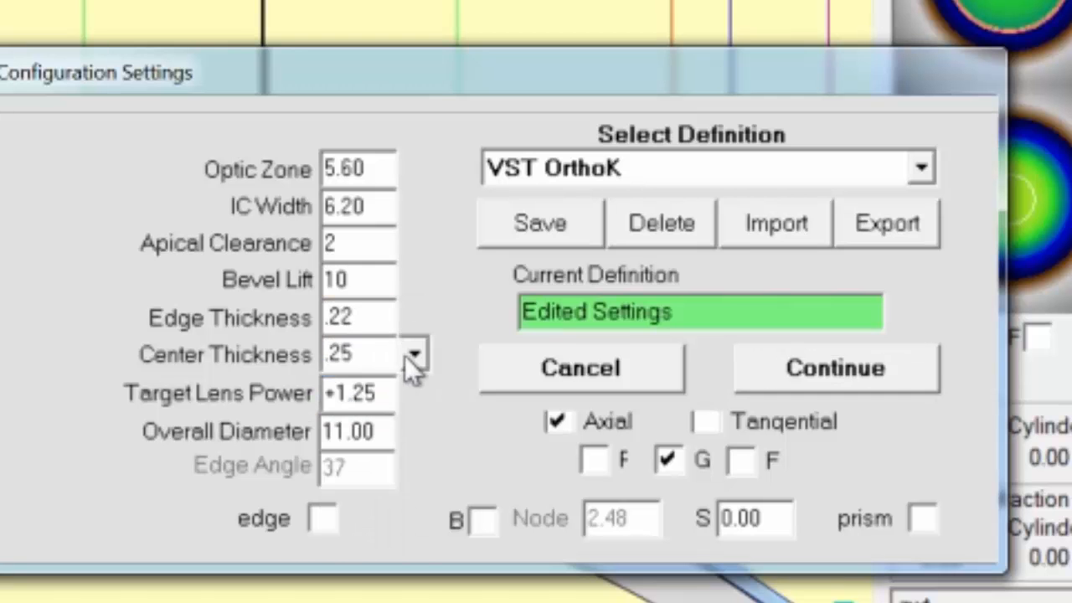
left_click(414, 358)
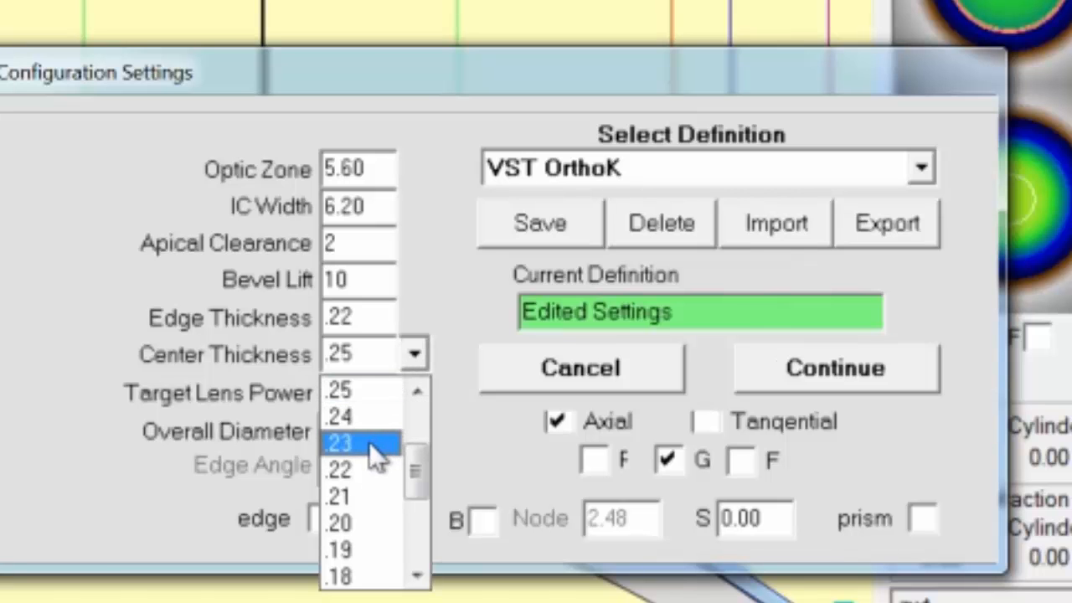
left_click(362, 469)
Step: Name the edited settings "My VST OrthoK Default", save them as a new definition and check it in the list of definitions
left_click_drag(709, 312, 478, 304)
type("M")
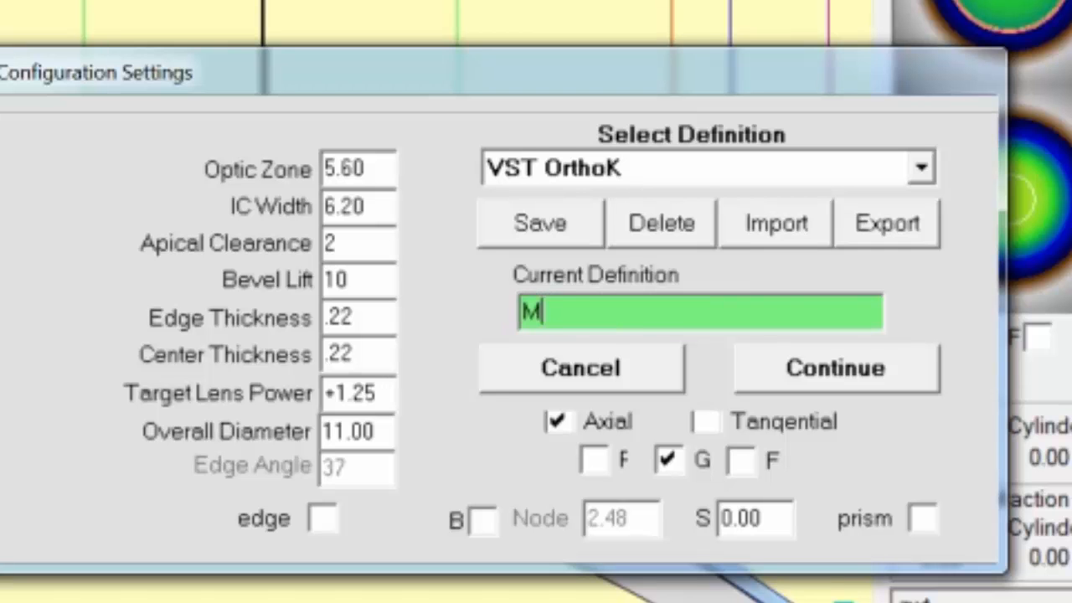
type("y VST Orth")
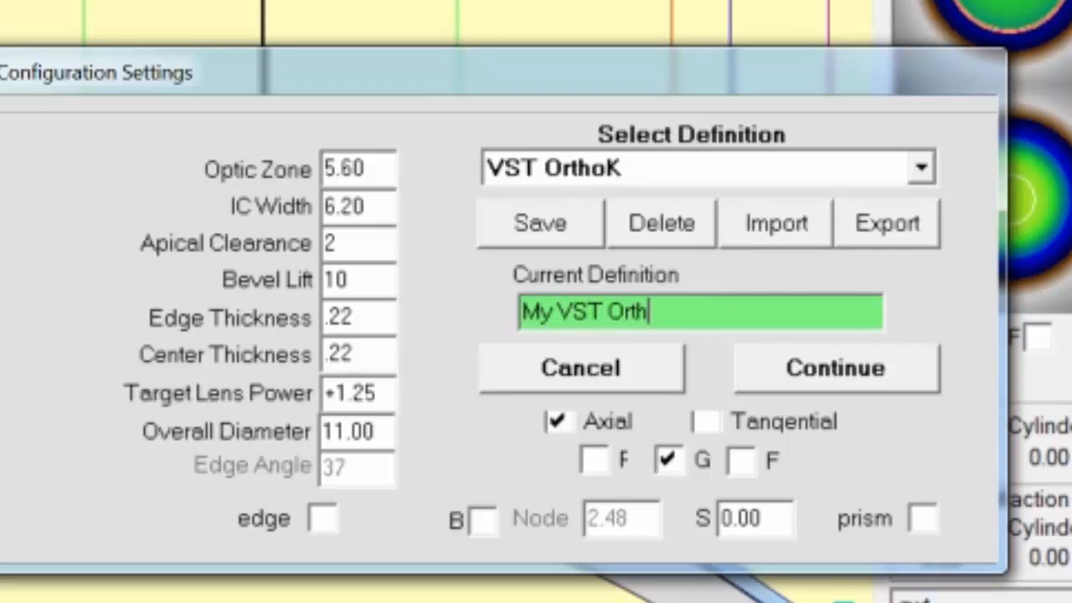
type("oK Default")
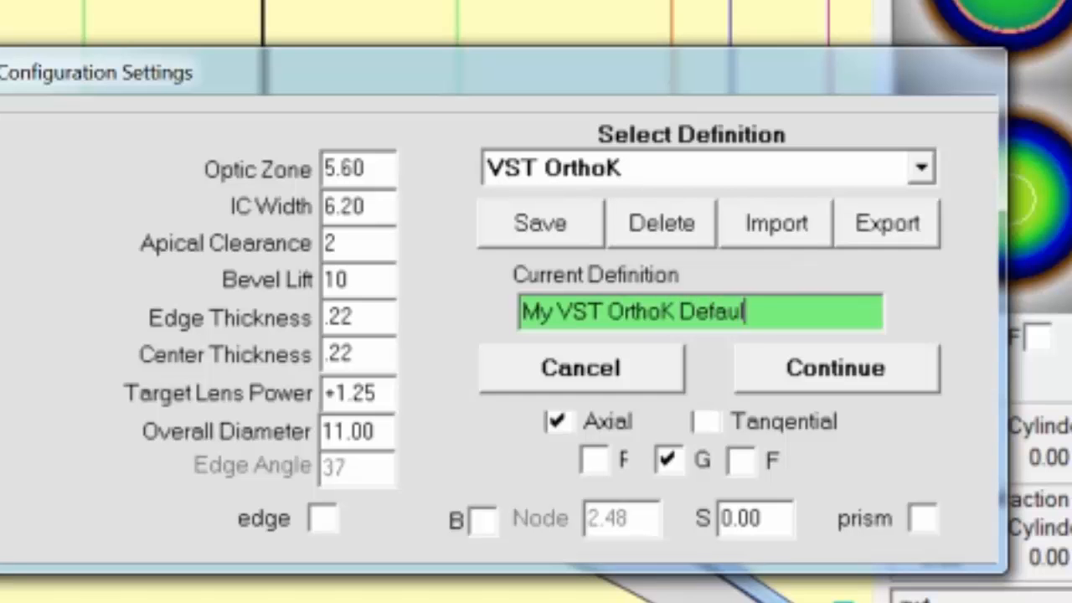
left_click(518, 235)
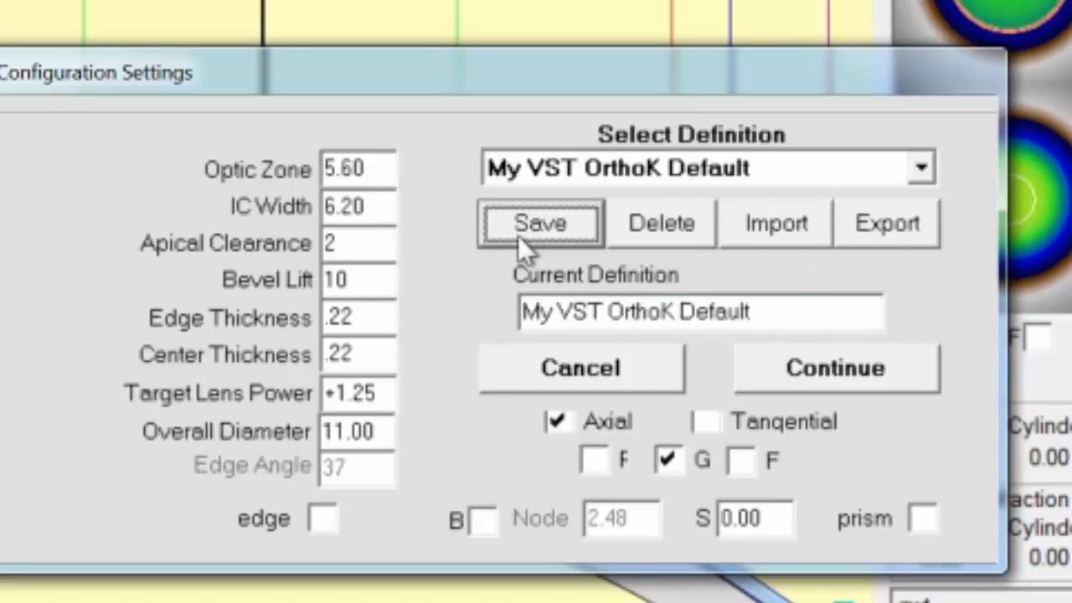
left_click(915, 170)
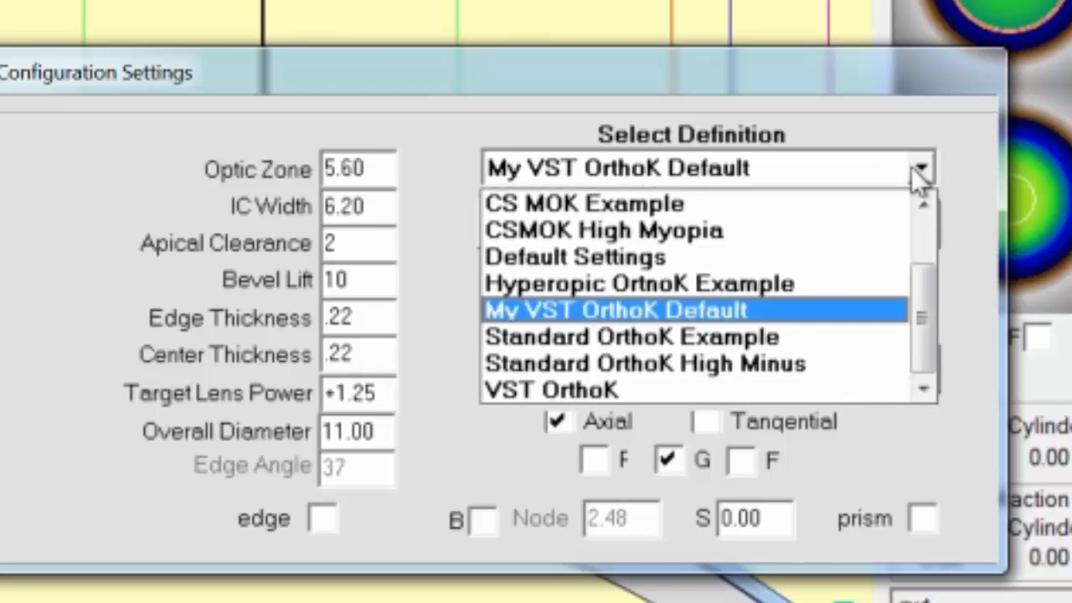
left_click(427, 285)
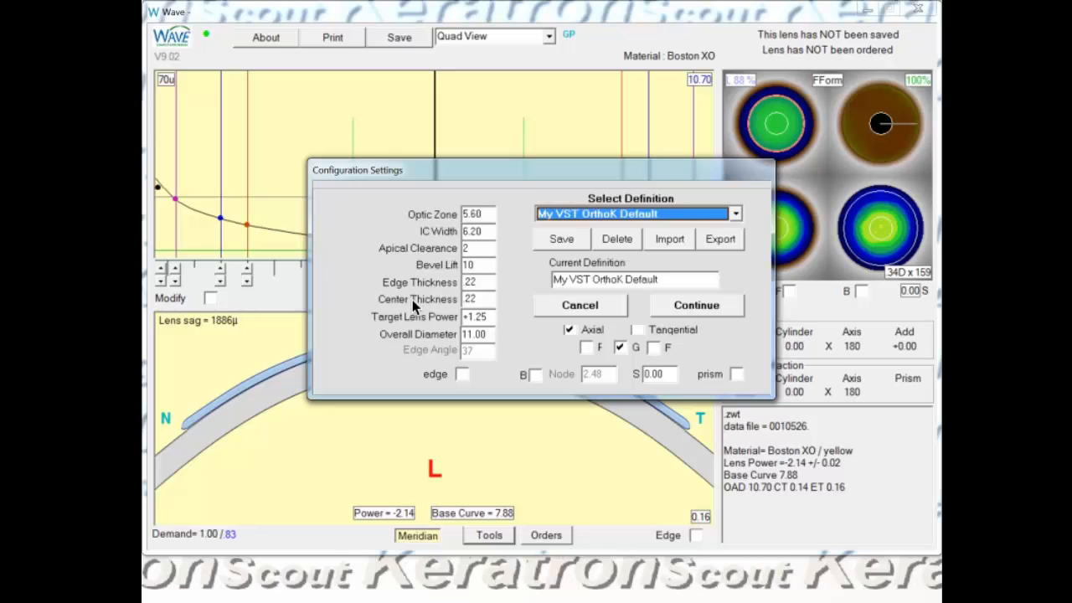
Step: Set the overall diameter to 11.40 and apply the configuration to the lens design
left_click(489, 334)
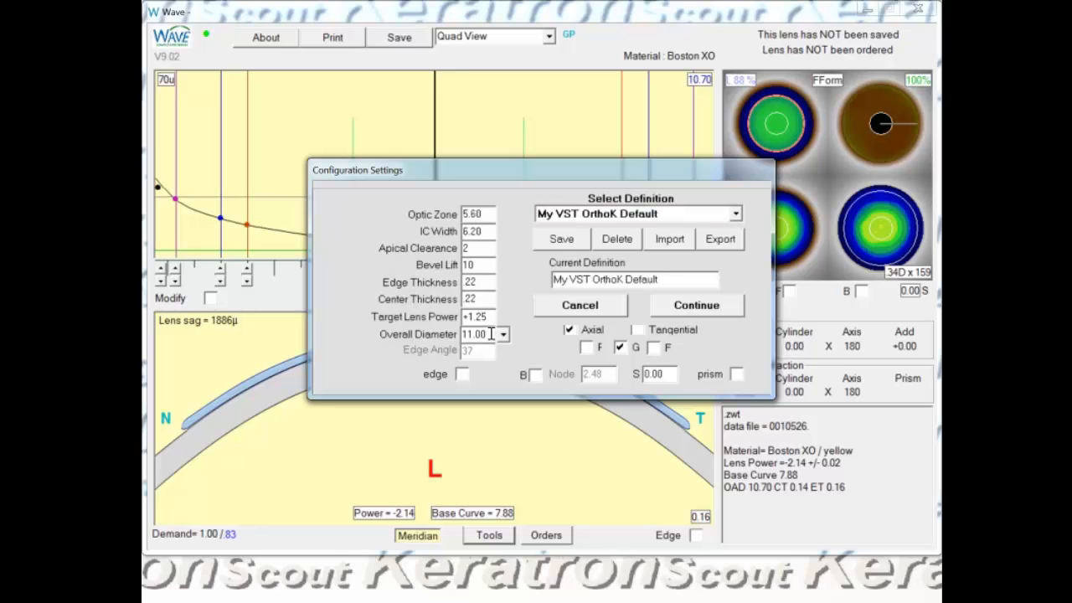
left_click(504, 335)
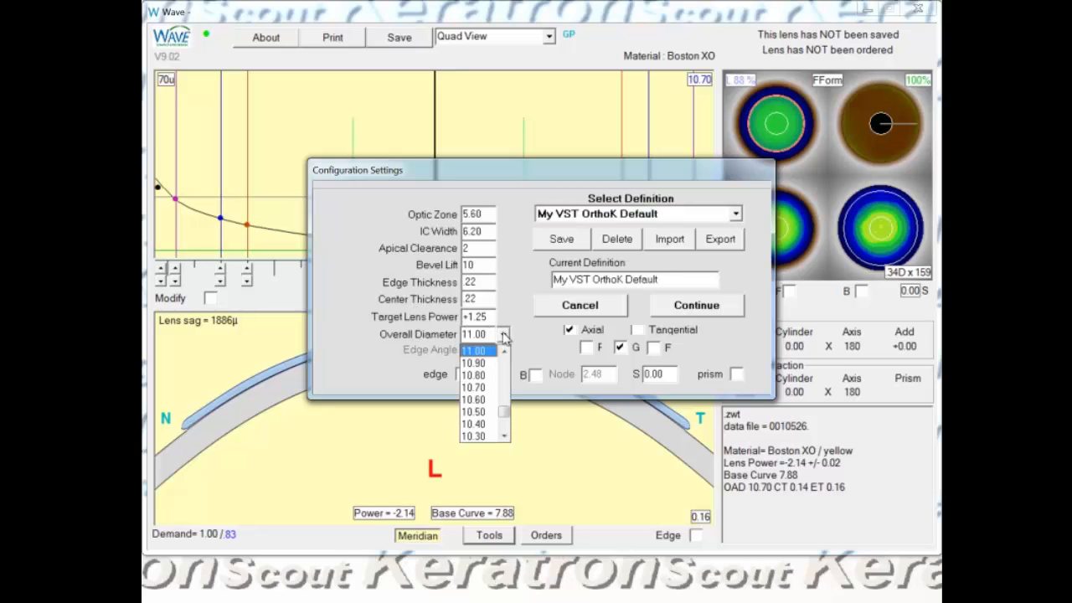
left_click(504, 352)
left_click(503, 353)
left_click(503, 353)
left_click(504, 353)
left_click(471, 350)
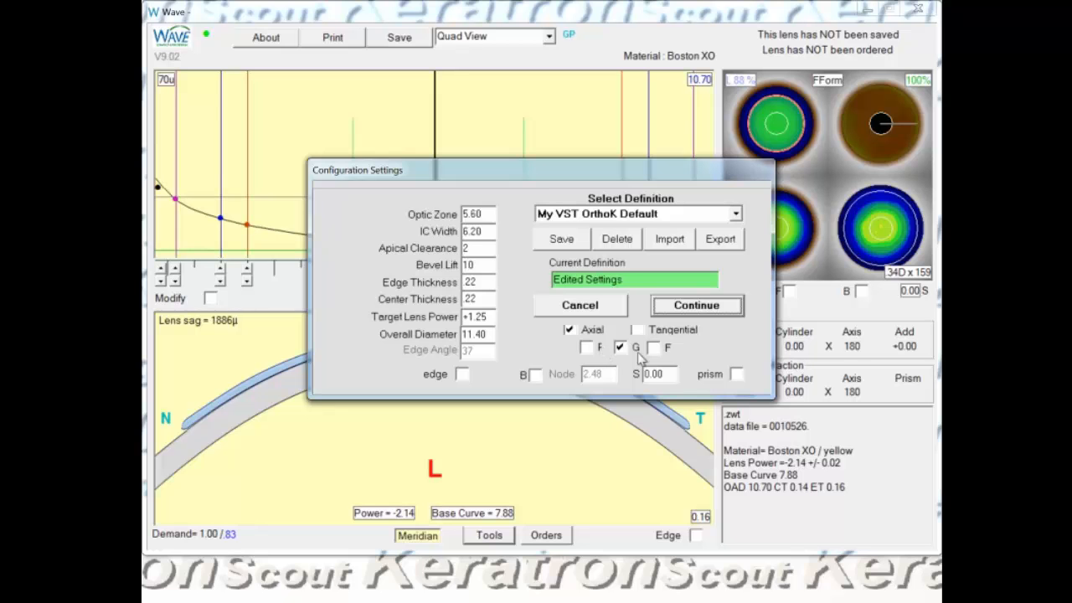
left_click(687, 307)
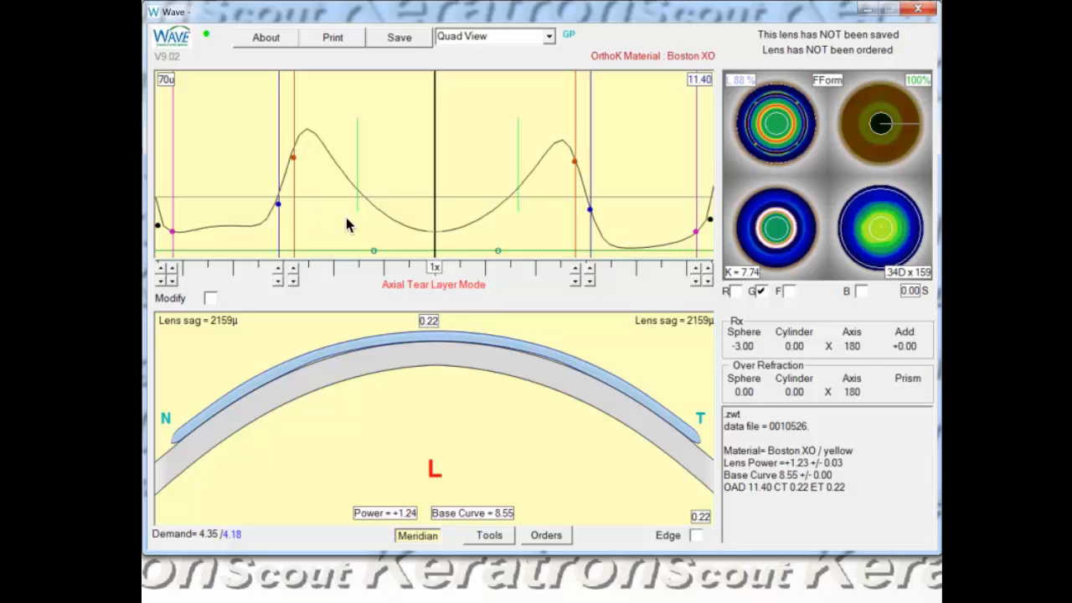
Step: Lower the tear layer curve by three increments using the temporal blue control point
left_click(590, 269)
left_click(590, 268)
left_click(589, 269)
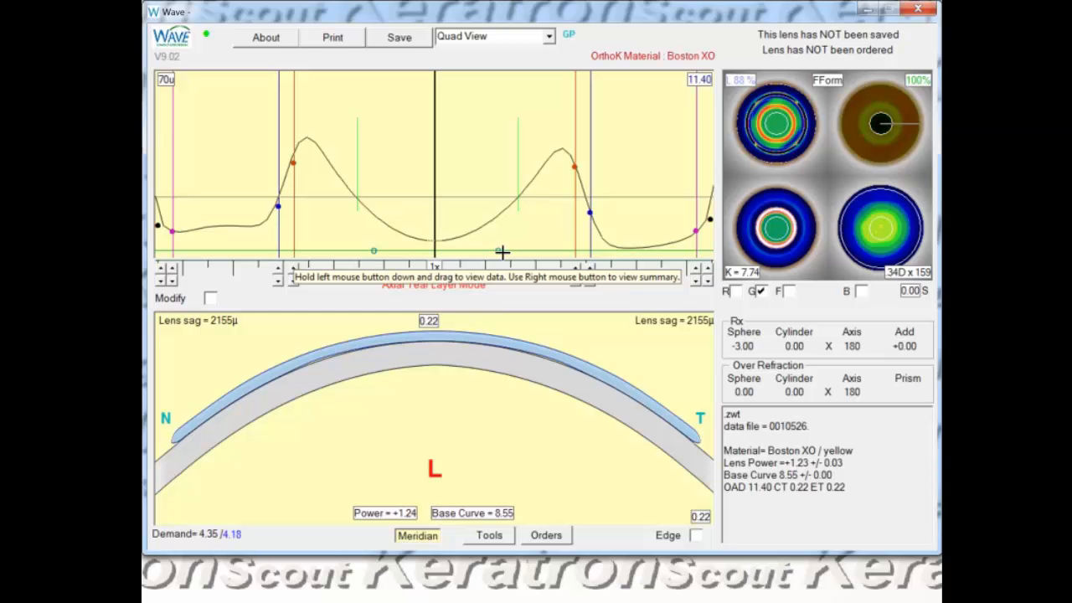
Step: Start saving the lens design with its laboratory order form
left_click(397, 36)
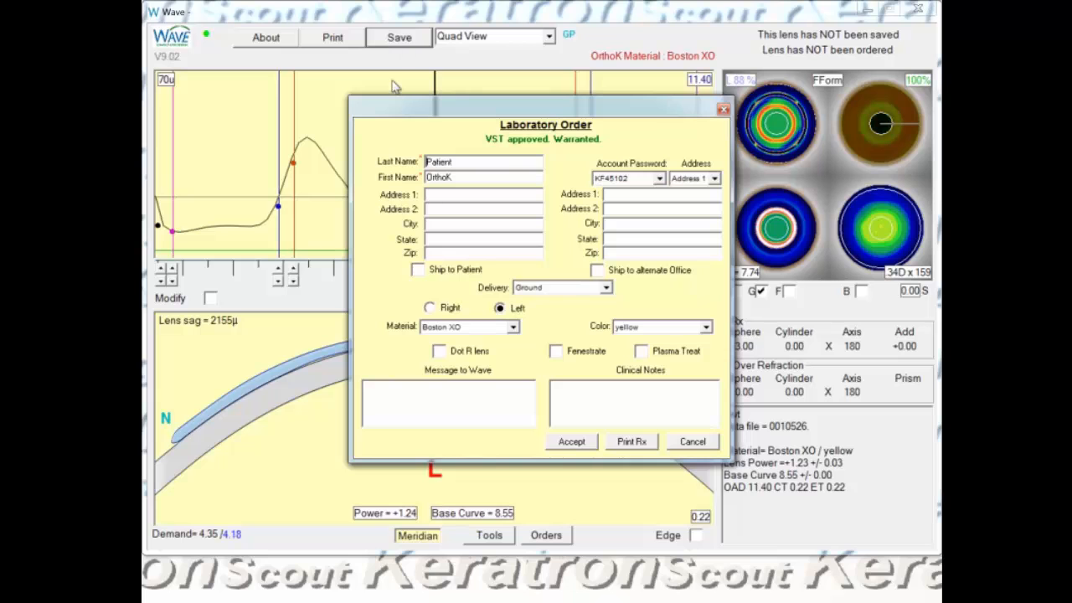